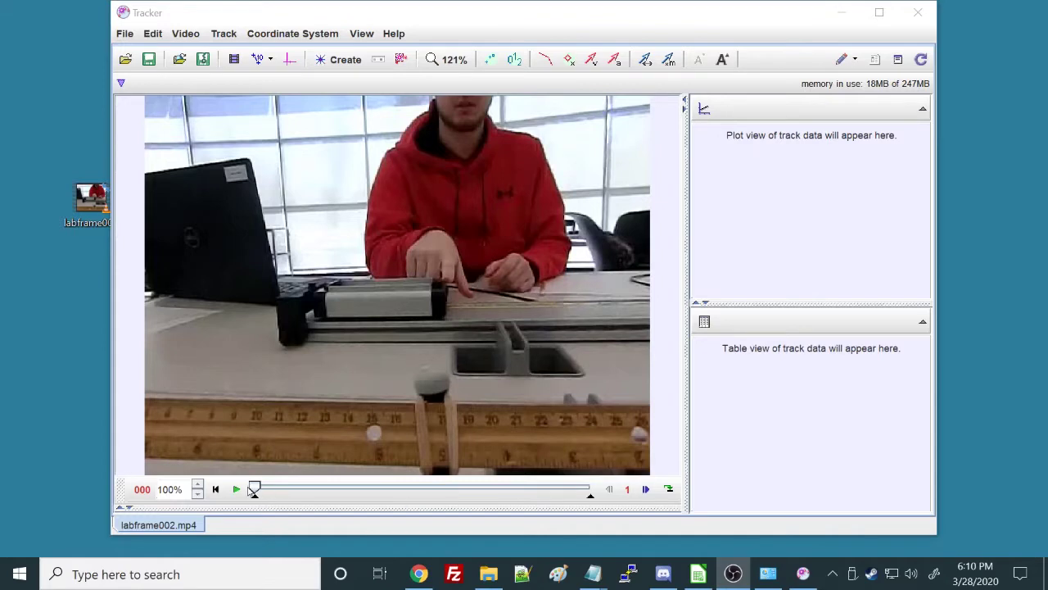
- Scrub the labframe002.mp4 cart video forward, then back, to settle near frame 56–61
left_click_drag(254, 490, 417, 489)
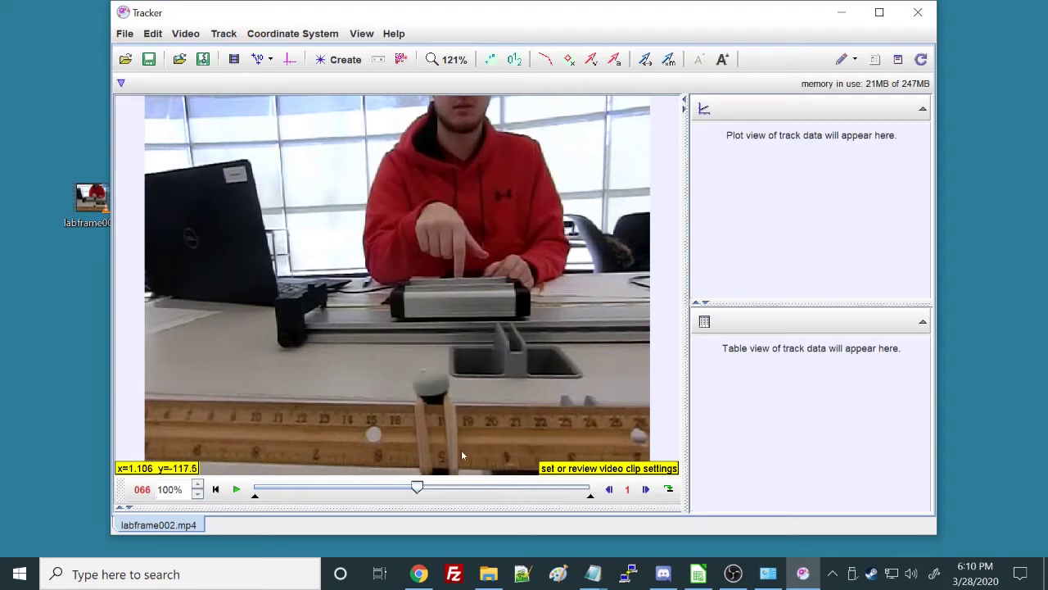
mouse_move(417, 487)
left_mouse_down()
mouse_move(368, 502)
mouse_move(417, 494)
left_mouse_up()
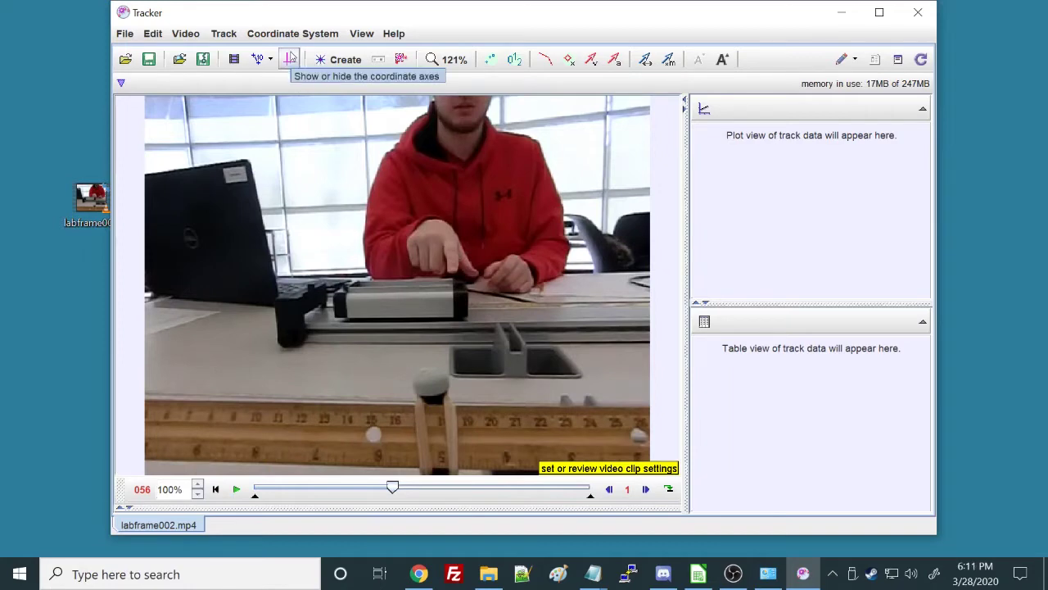
- Place coordinate axes with the origin at the track's left end (64.00, 229.7), tilted 0.6°
left_click(290, 59)
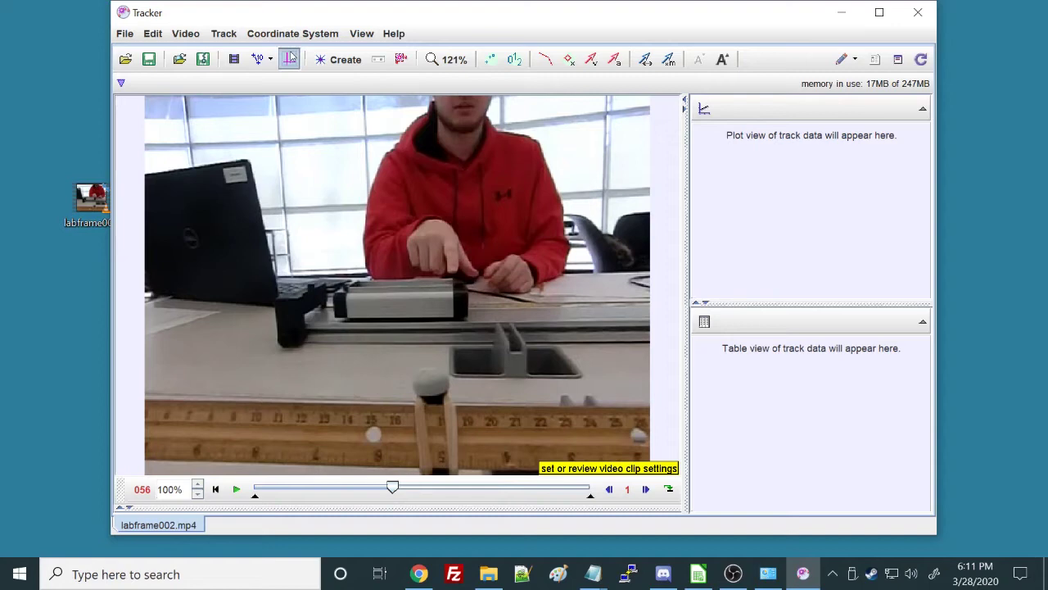
left_click_drag(463, 336, 209, 327)
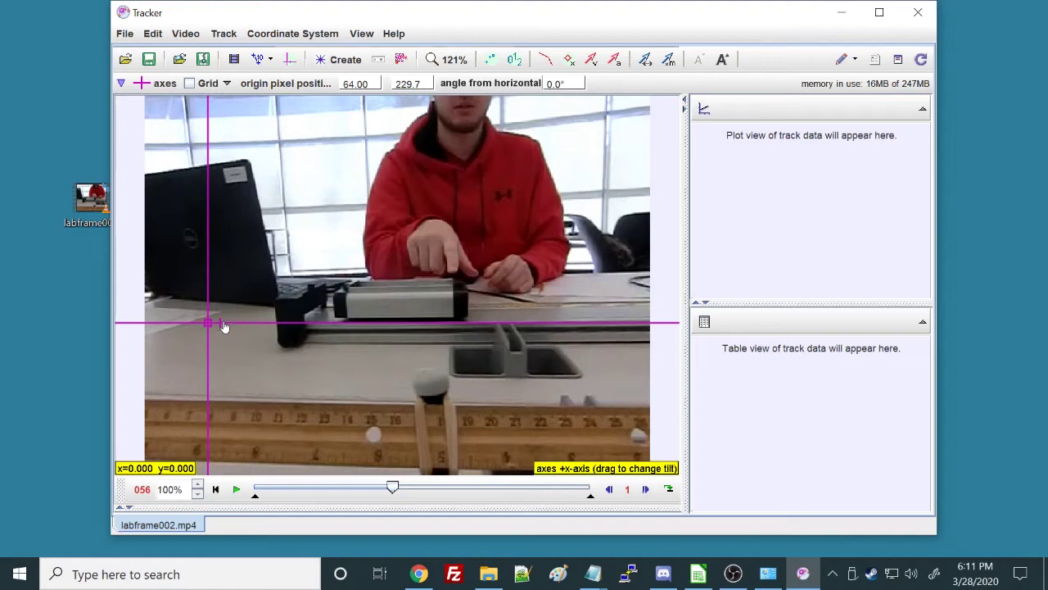
left_click_drag(221, 326, 643, 319)
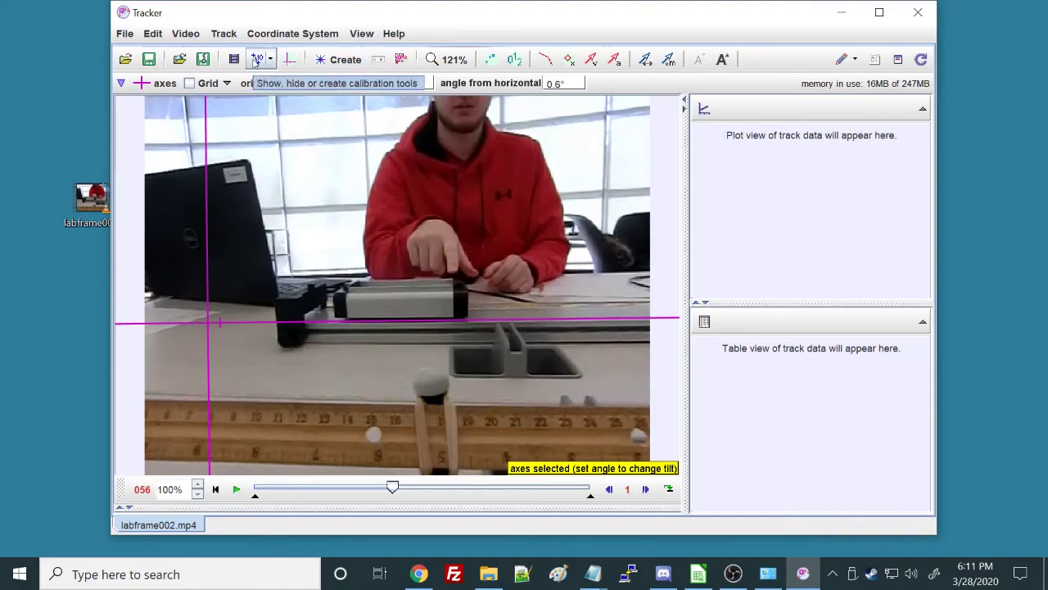
- Create calibration stick A across the ruler's 10–20 marks, set to 10.00 cm in centimetre units
left_click(257, 59)
mouse_move(263, 82)
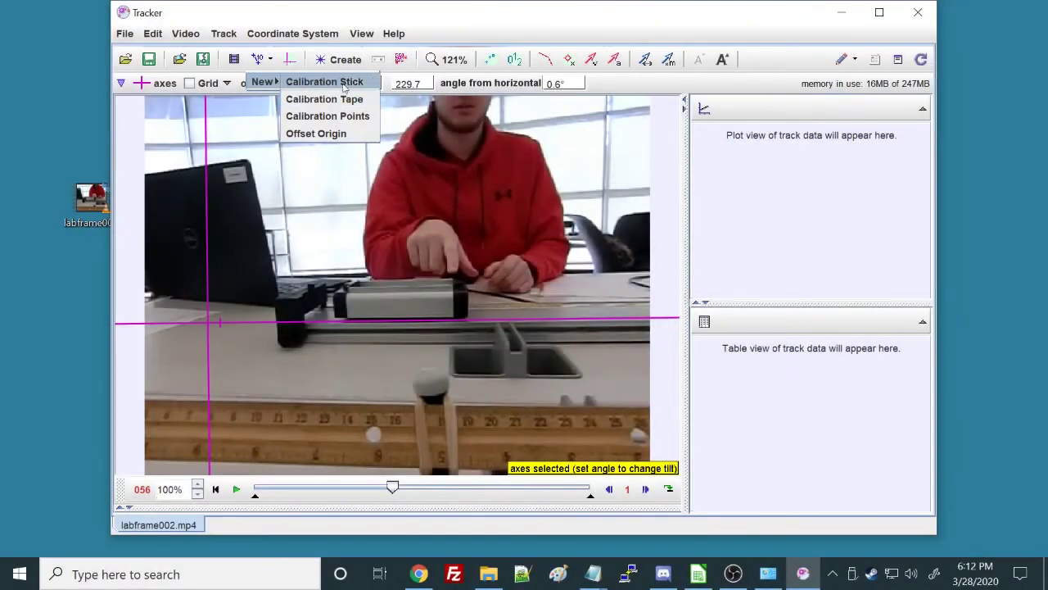
left_click(336, 86)
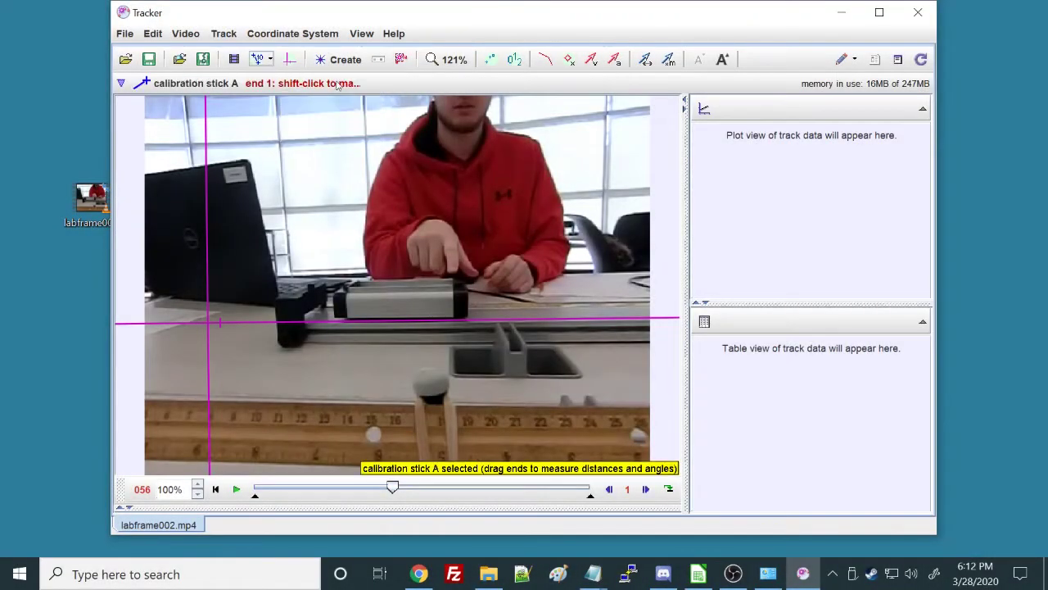
left_click(257, 401, "shift")
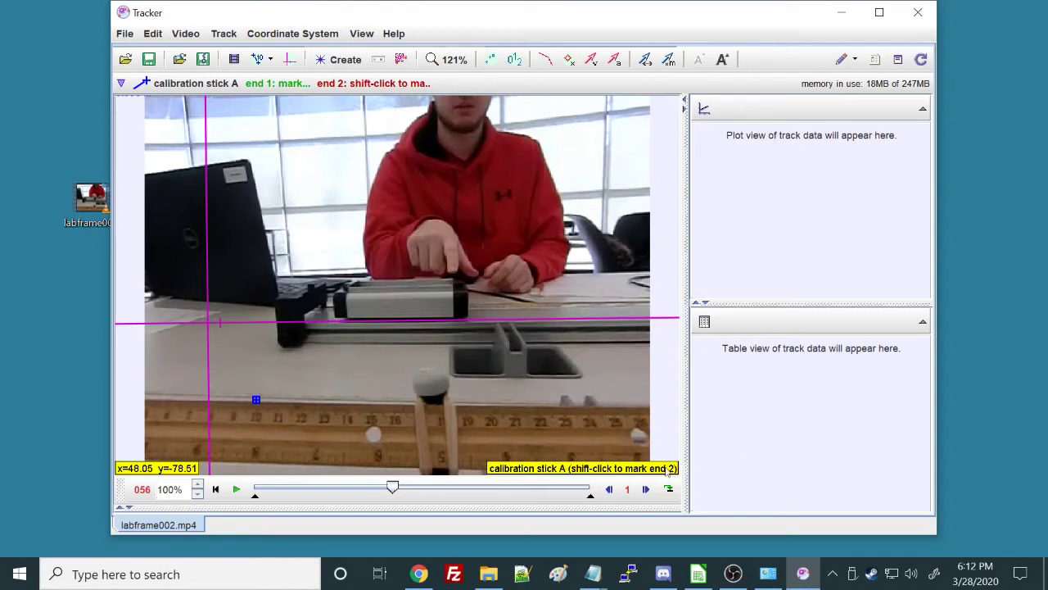
left_click(490, 405, "shift")
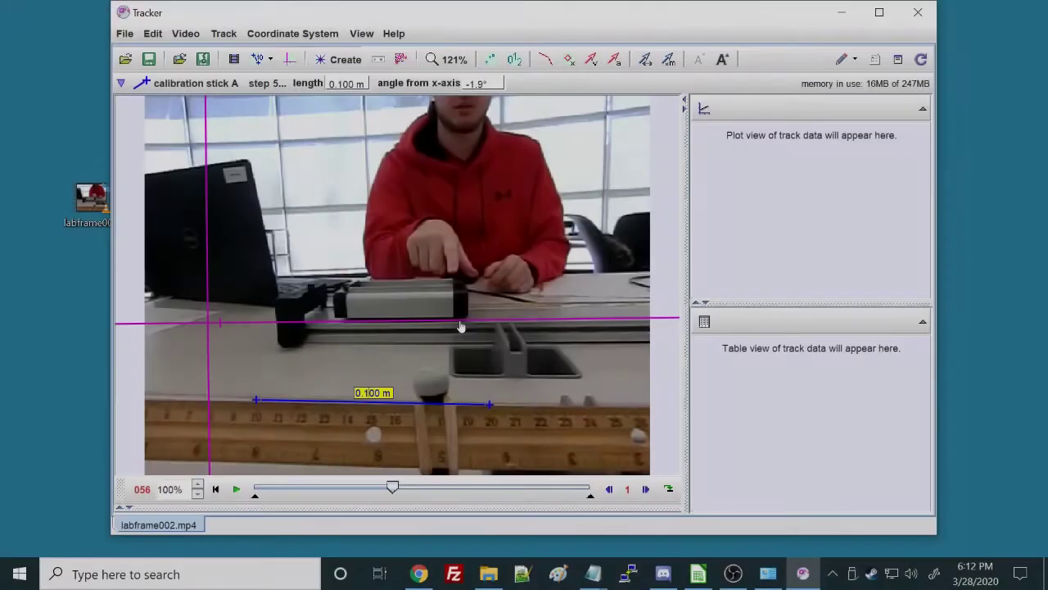
key("Delete")
key("Delete")
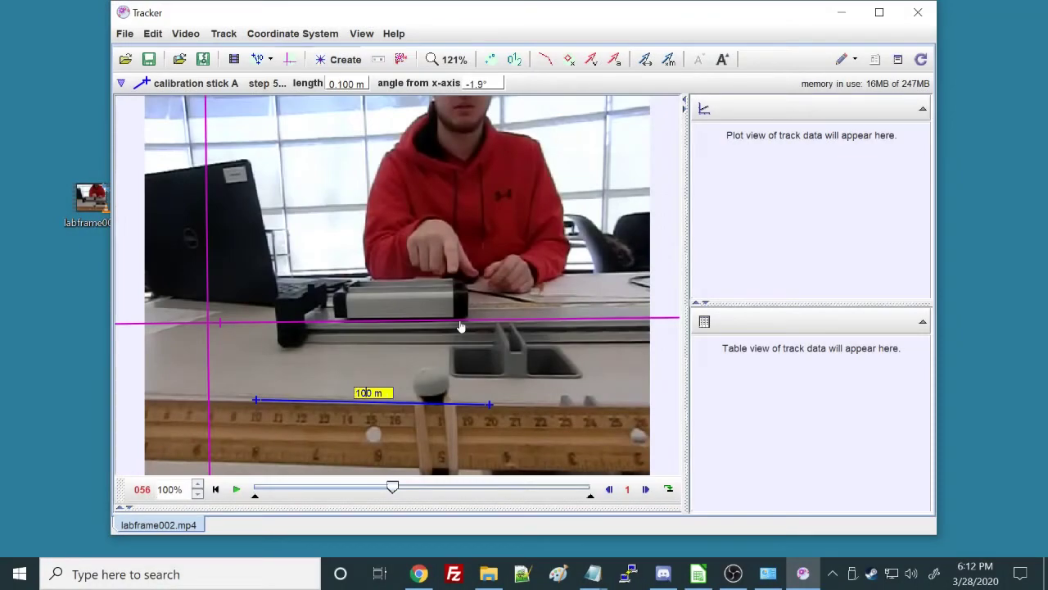
key("Return")
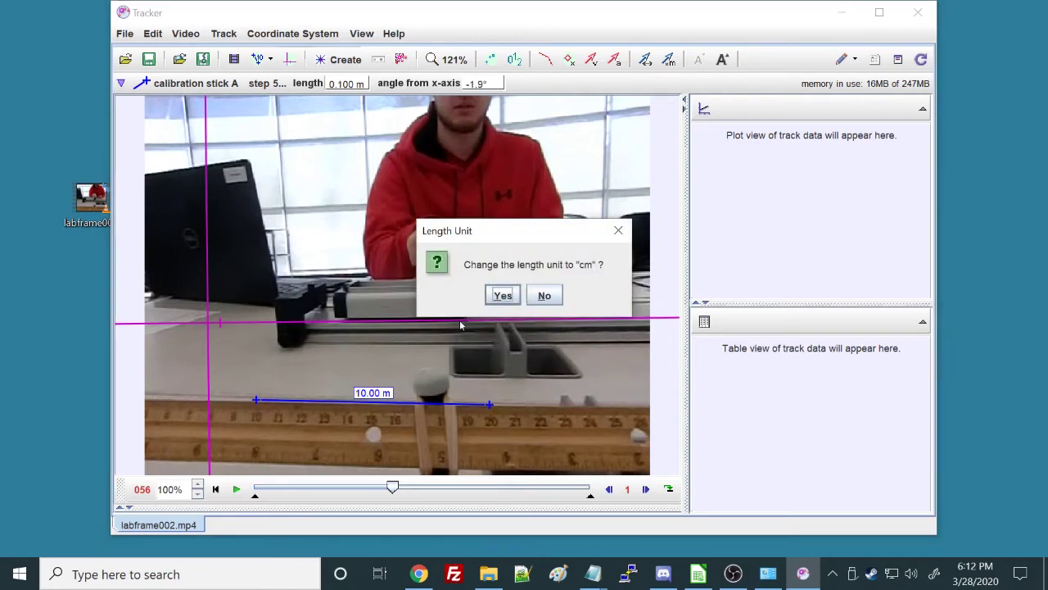
left_click(500, 296)
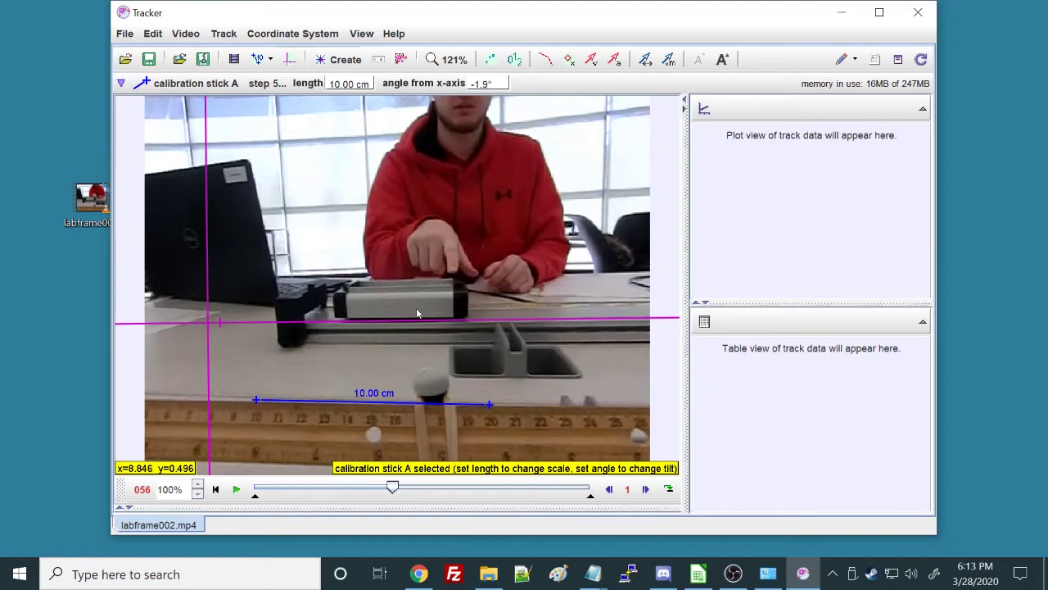
- Create a new point mass track A for the cart
left_click(341, 60)
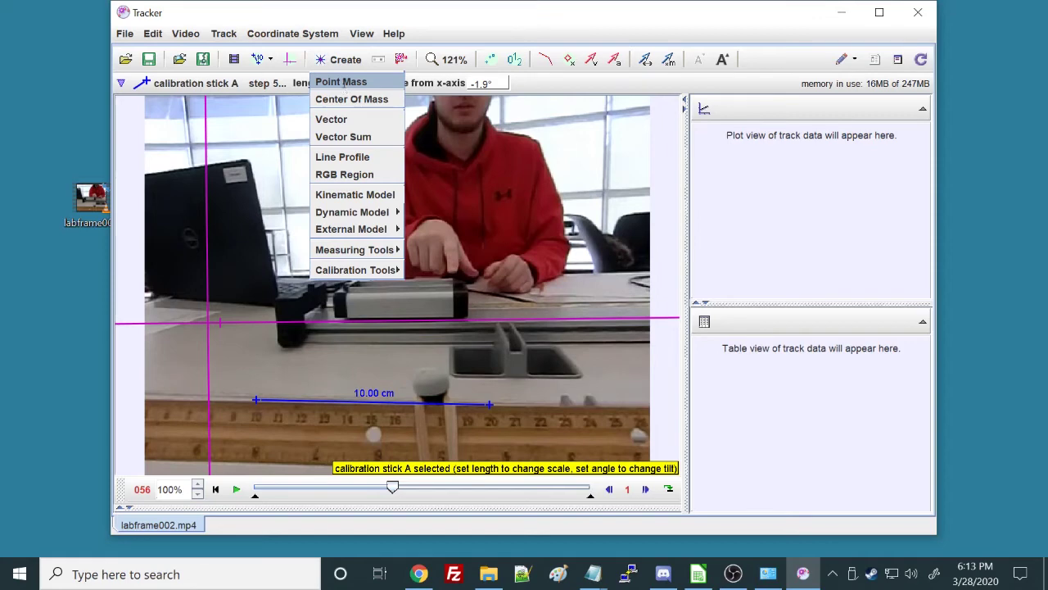
left_click(341, 82)
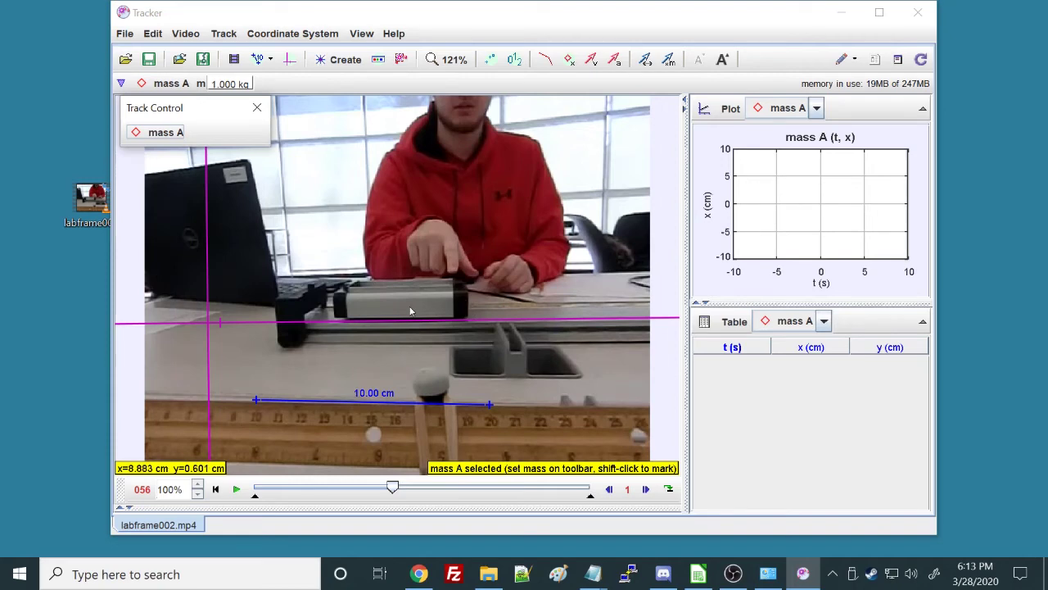
left_click(472, 306)
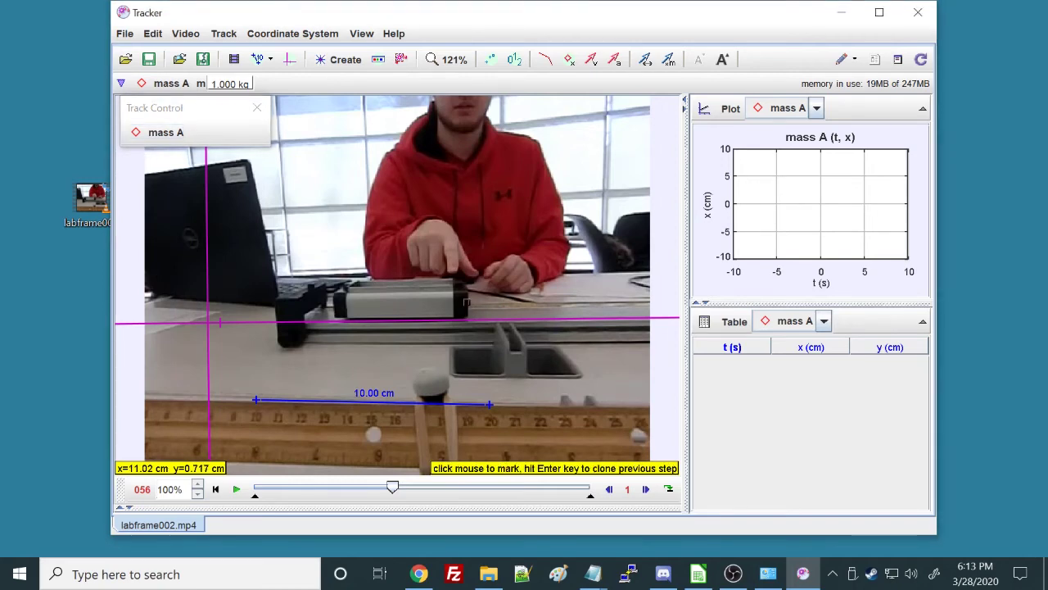
- Mark the cart's position in six successive frames, x rising from 11.06 to 15.41 cm
left_click(466, 303)
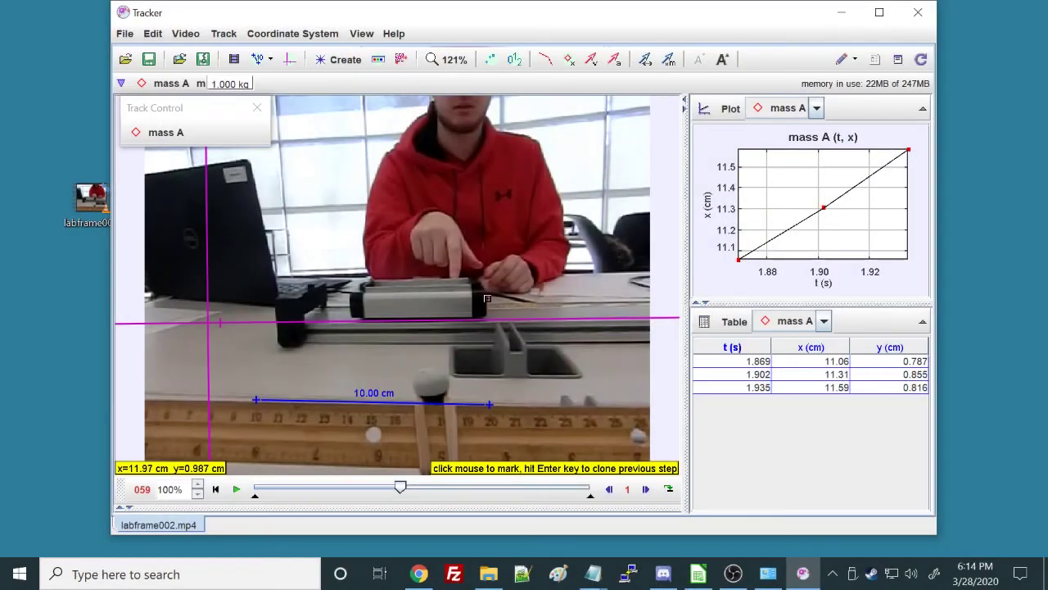
left_click(491, 301)
left_click(495, 301)
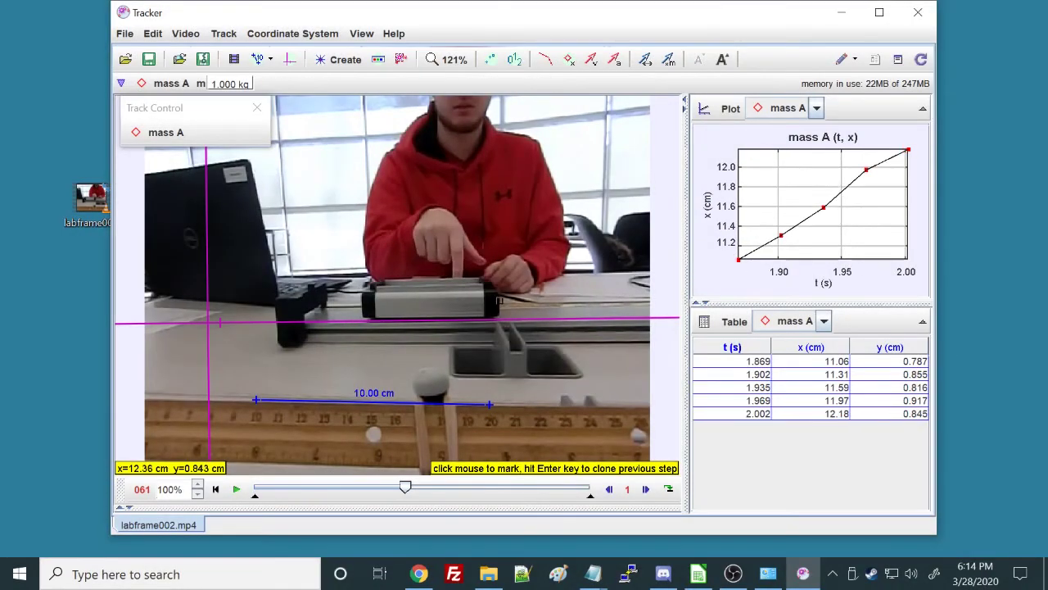
left_click(503, 299)
left_click(509, 302)
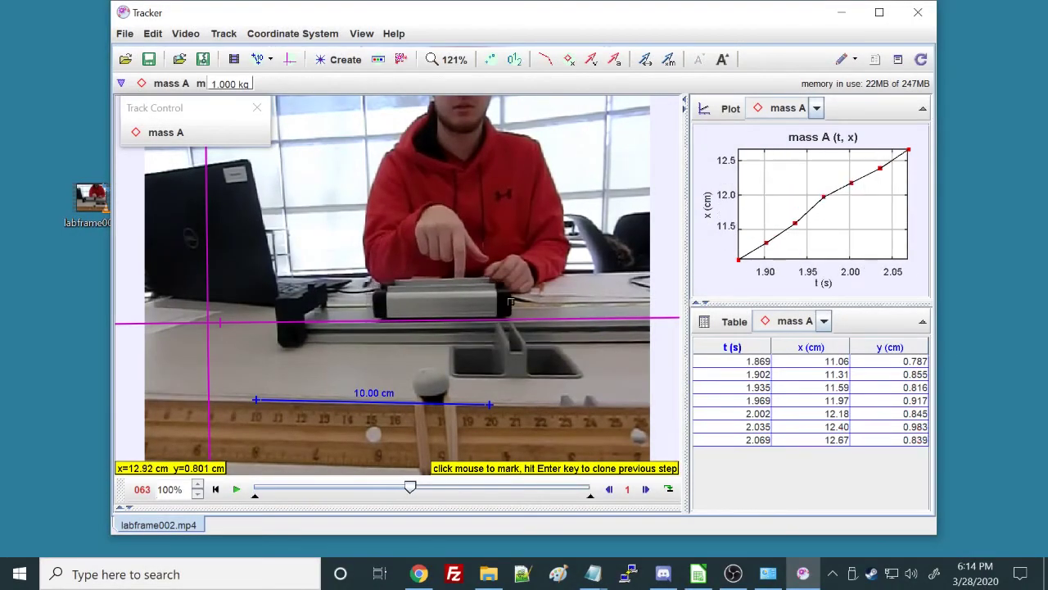
left_click(510, 301)
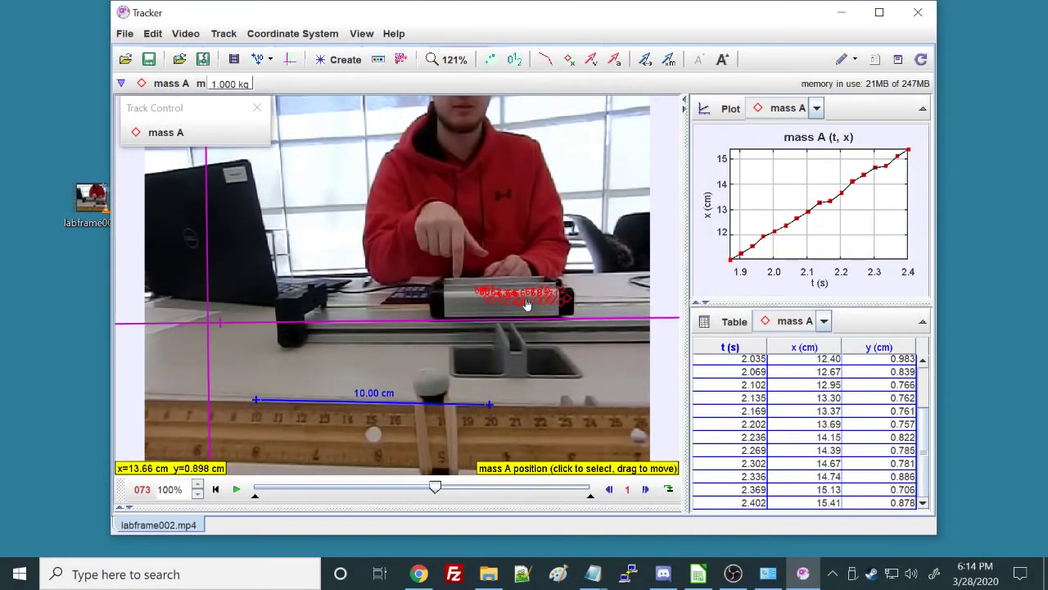
left_click(492, 302)
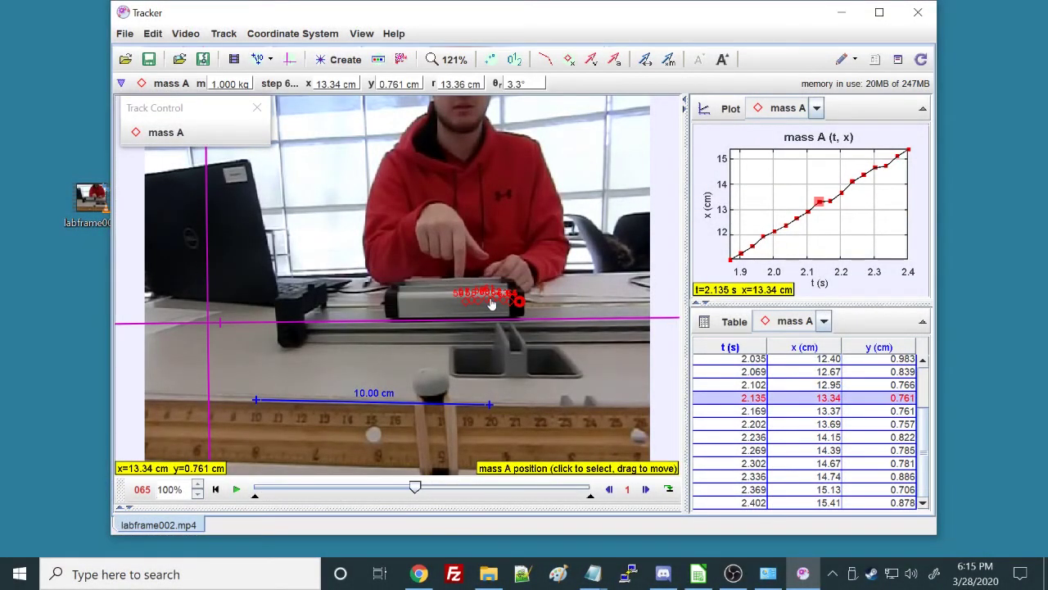
right_click(492, 303)
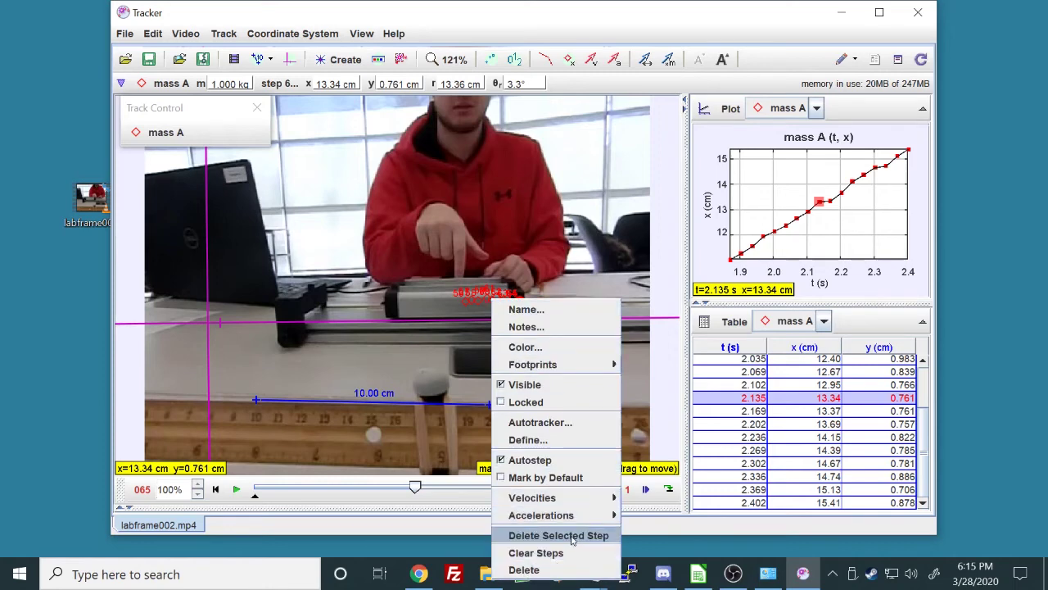
left_click(522, 209)
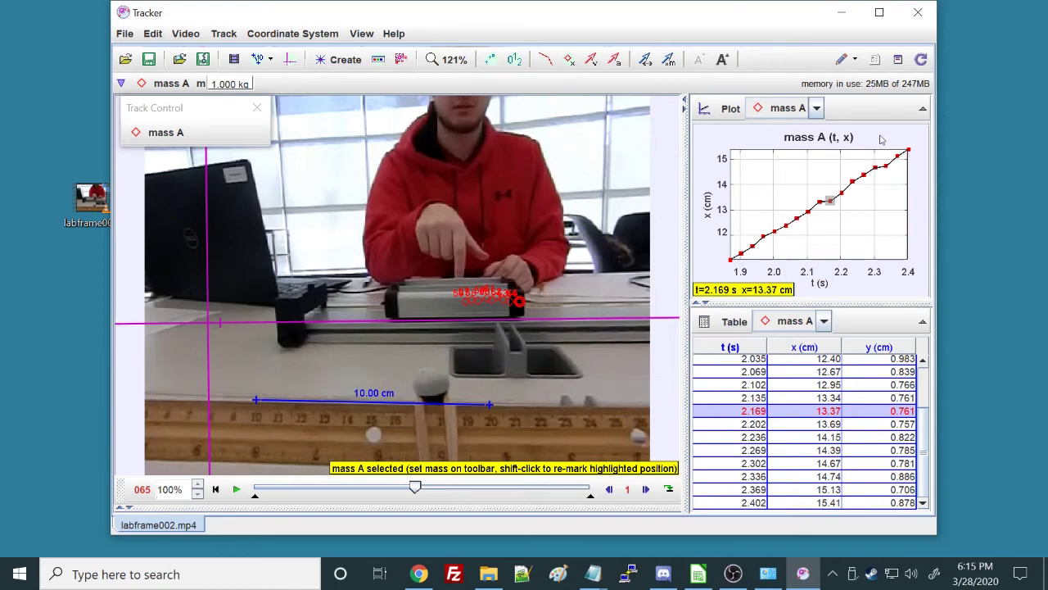
- Open mass A's data in Data Tool and fit a line to x vs t: A=8.121, B=-4.106
left_click(361, 33)
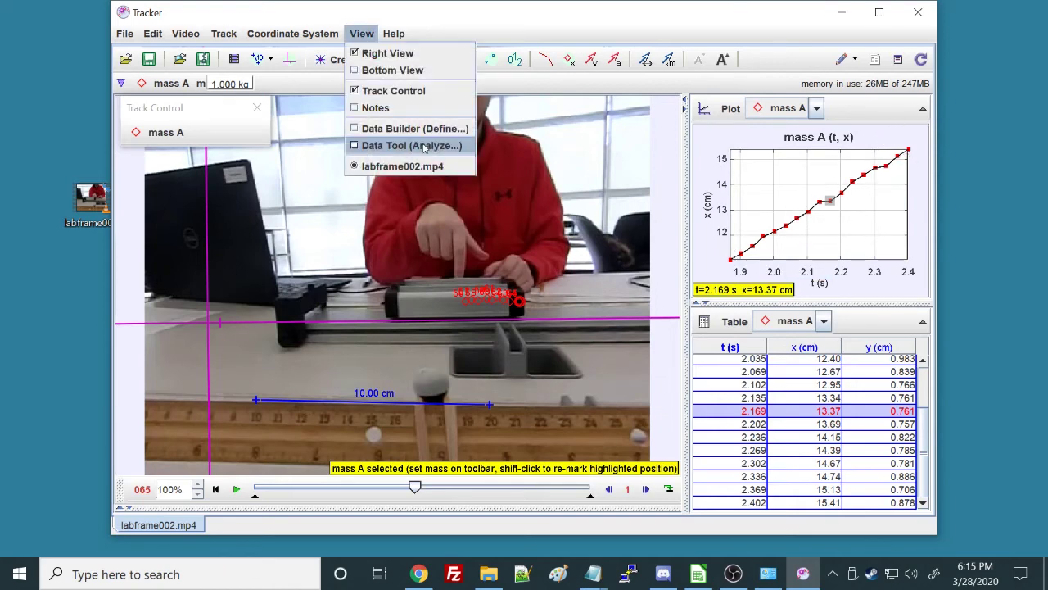
right_click(817, 208)
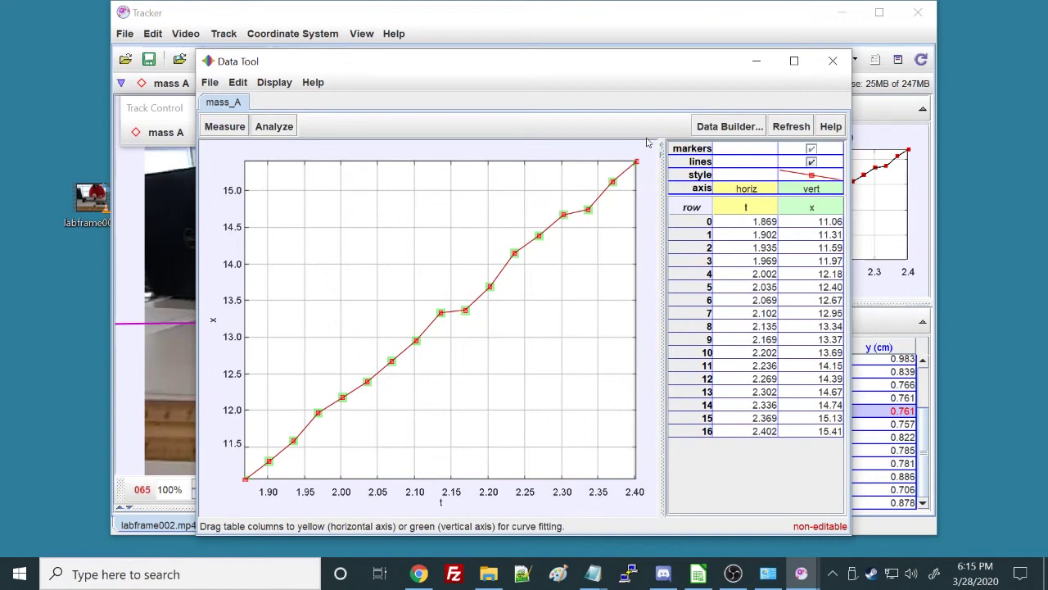
left_click(273, 126)
left_click(289, 148)
left_click(289, 148)
left_click(273, 126)
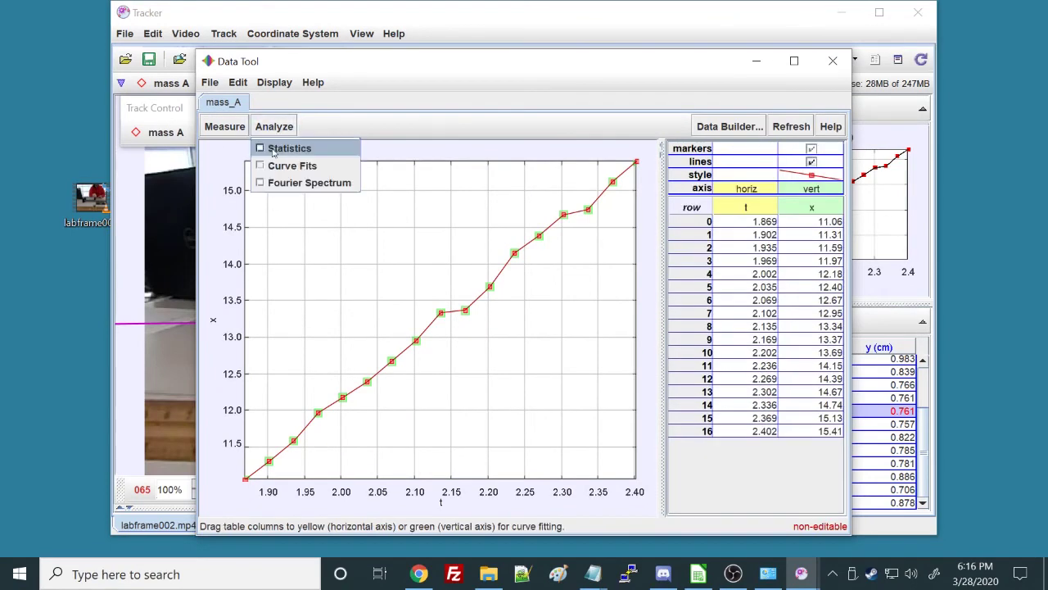
left_click(270, 167)
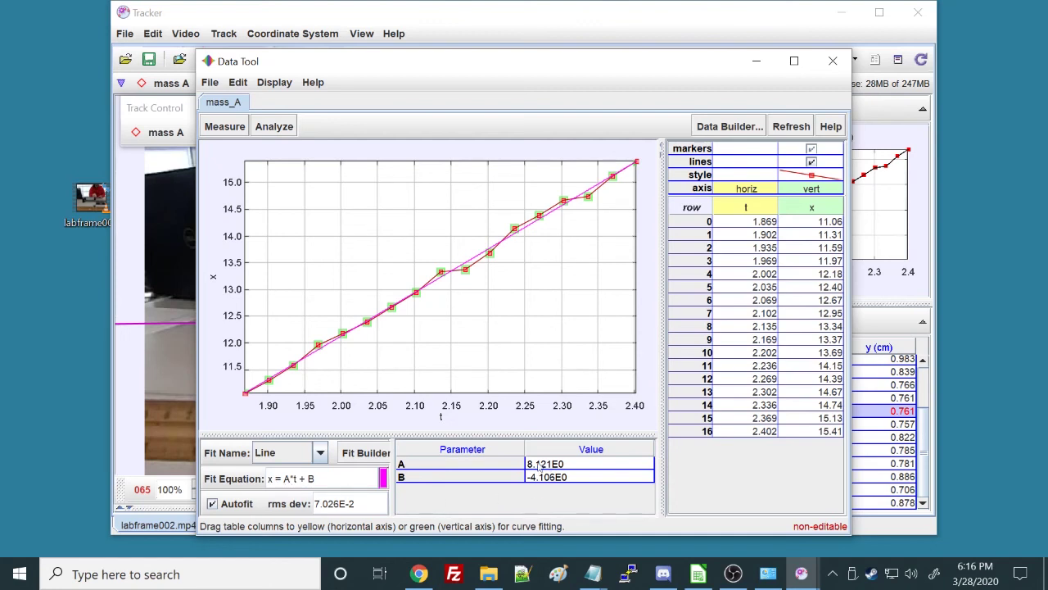
mouse_move(530, 472)
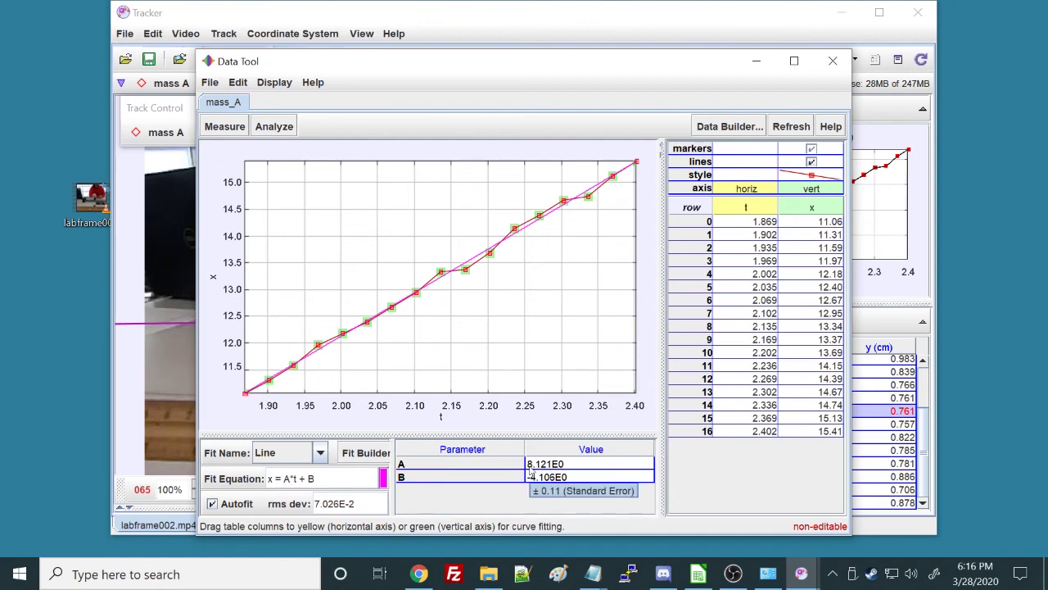